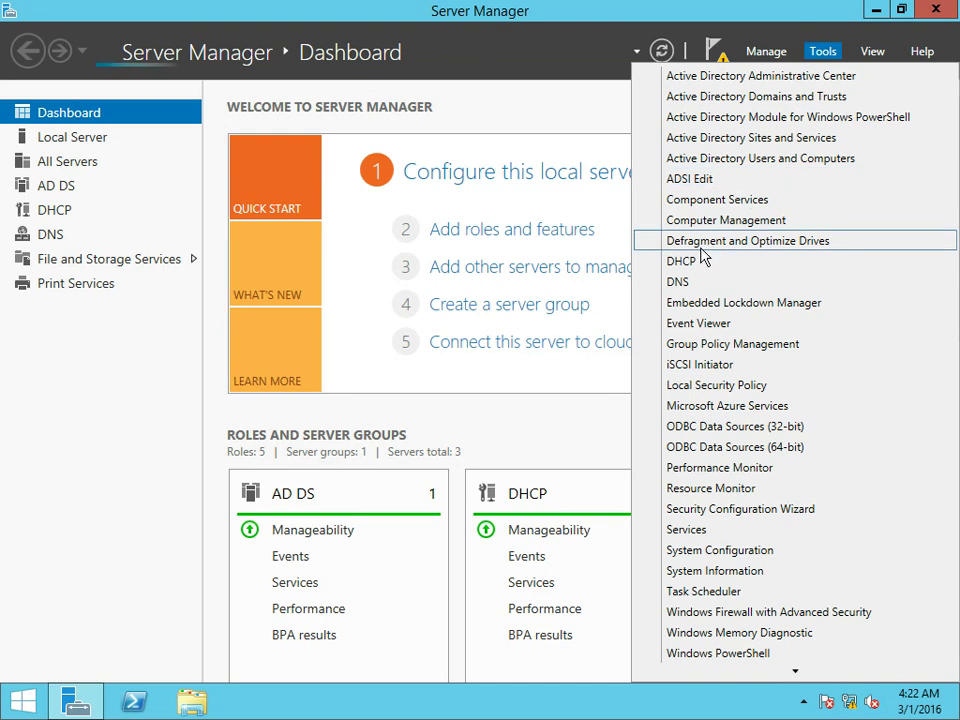
Step: Open the DHCP console, enlarge its window and console tree, and expand the svr-dc-a.adatum.com server
left_click(695, 262)
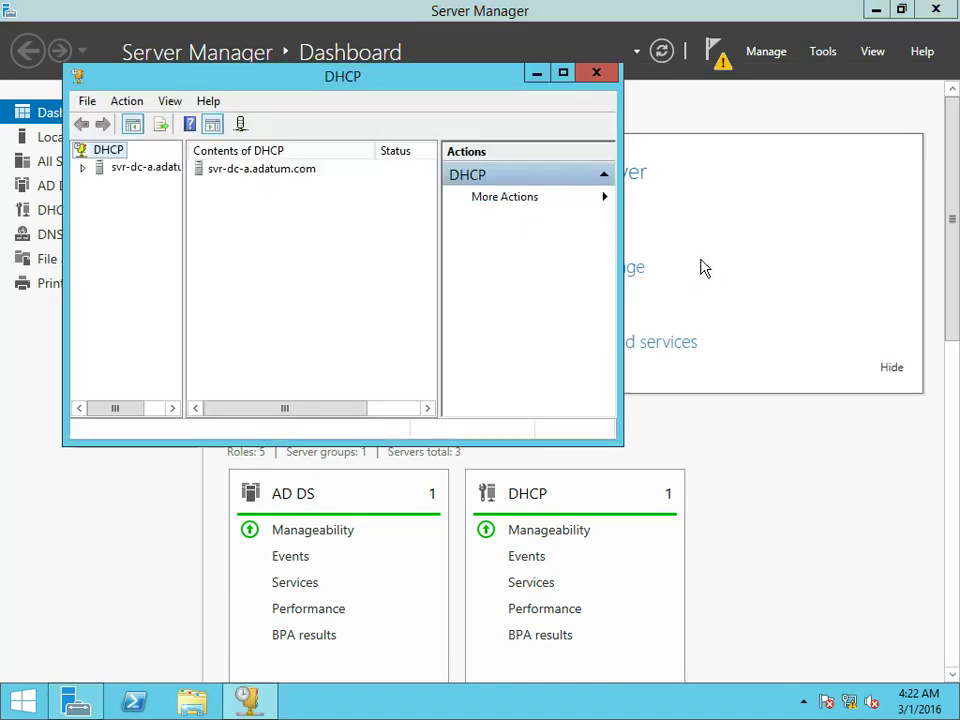
left_click_drag(621, 443, 899, 640)
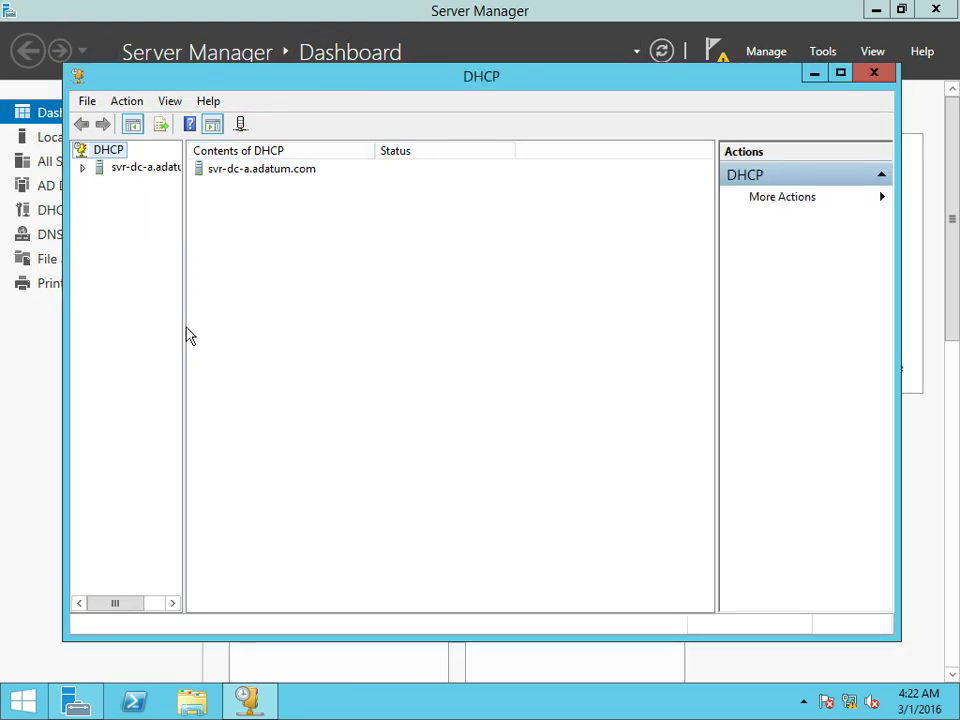
left_click_drag(185, 330, 274, 342)
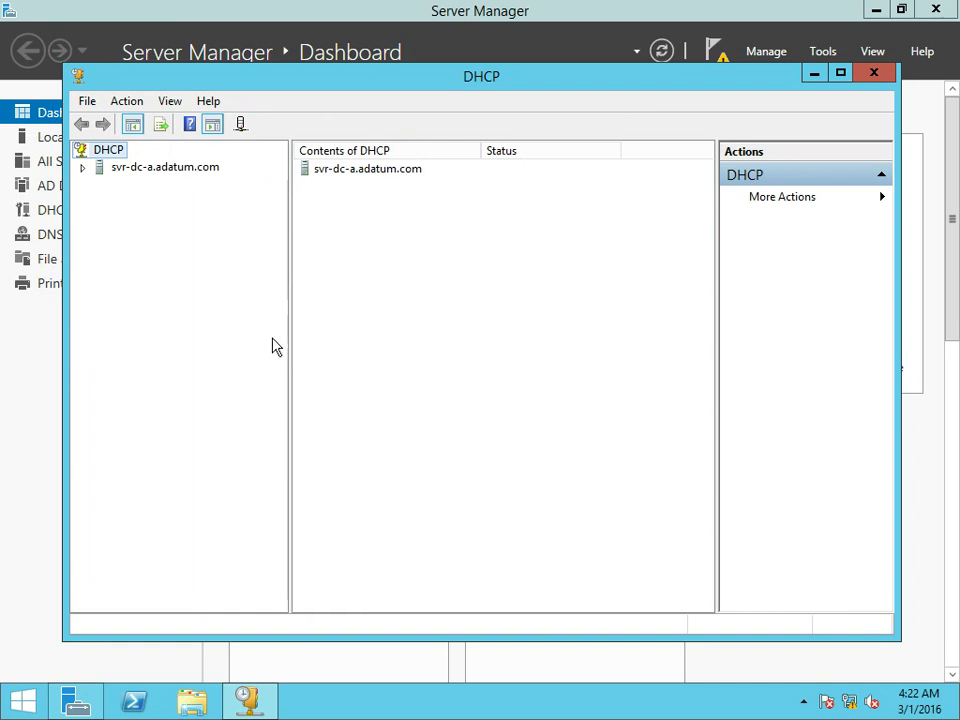
left_click(83, 169)
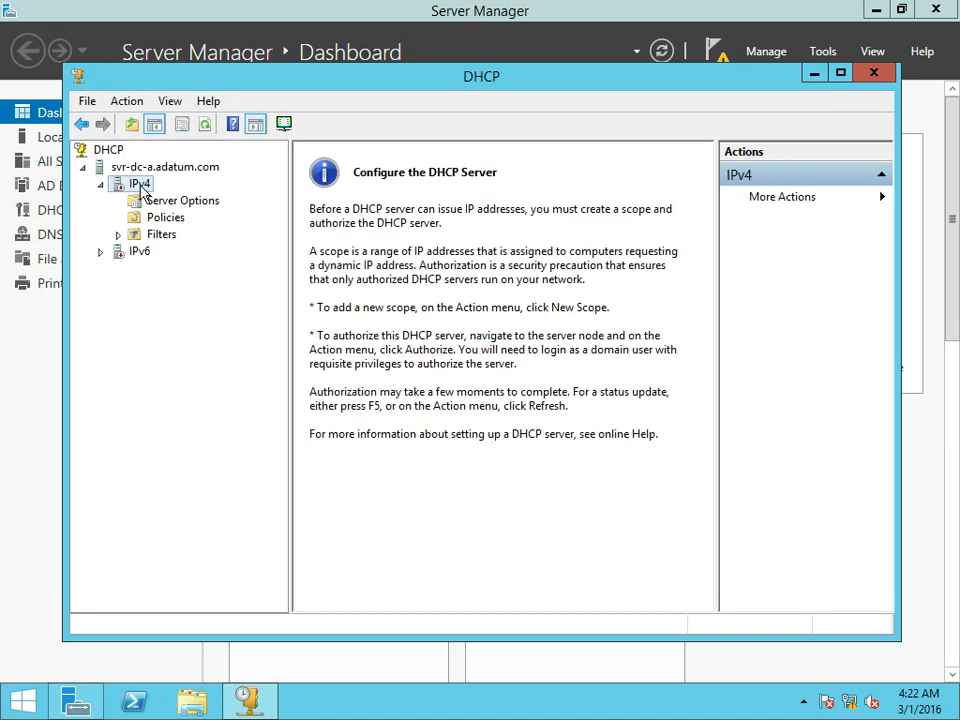
Step: Start a new scope under IPv4 and name it 10.0.0.0, leaving the description empty
right_click(146, 192)
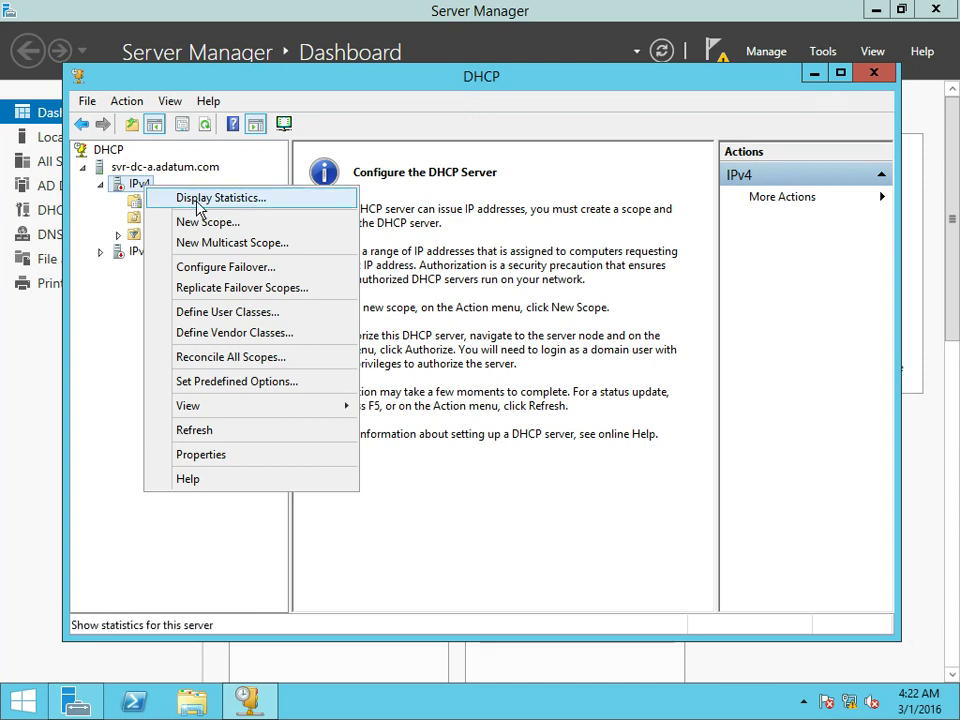
left_click(219, 223)
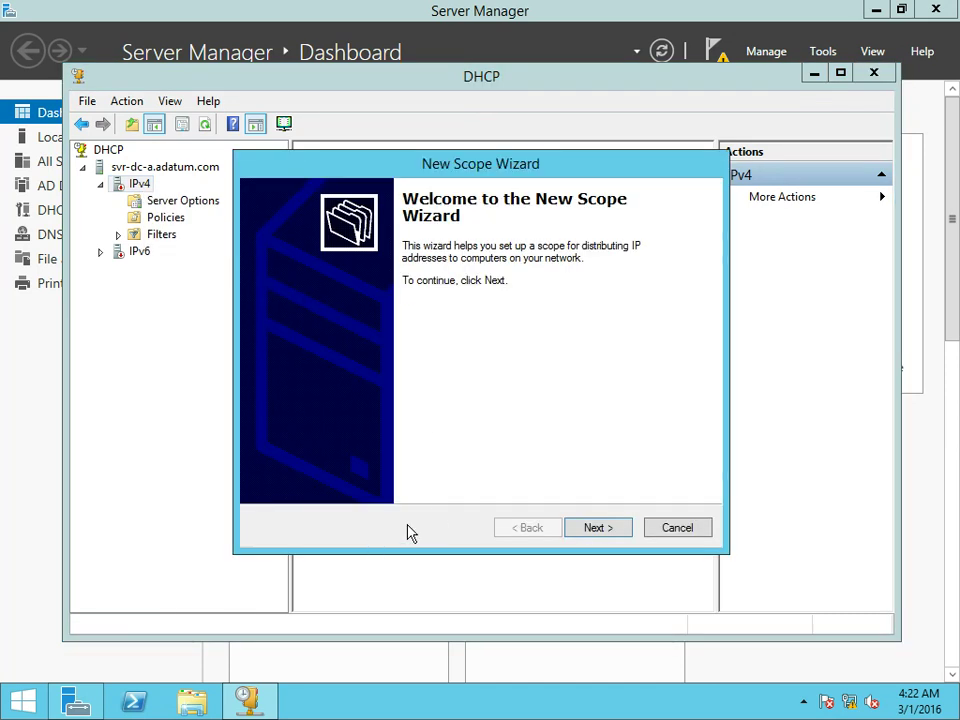
left_click(596, 534)
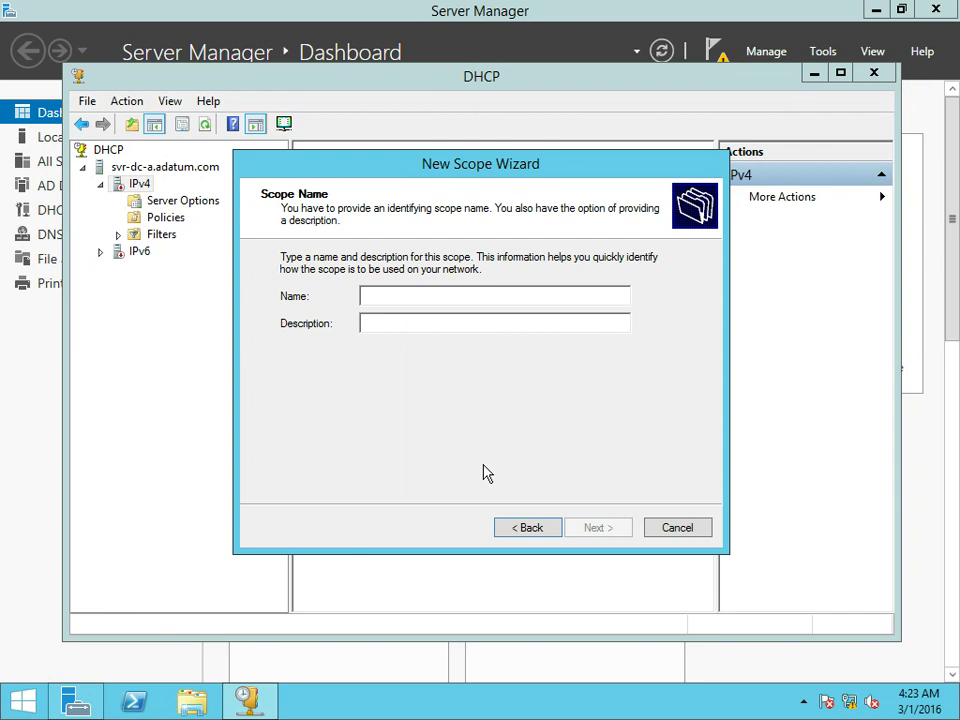
type("10")
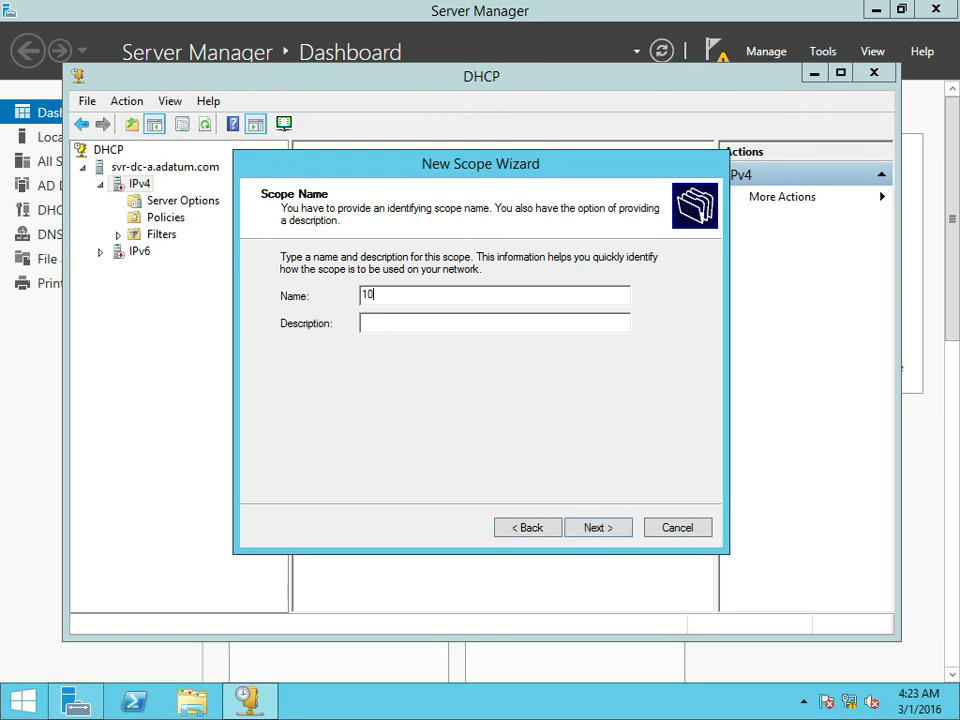
type(".0.0.0")
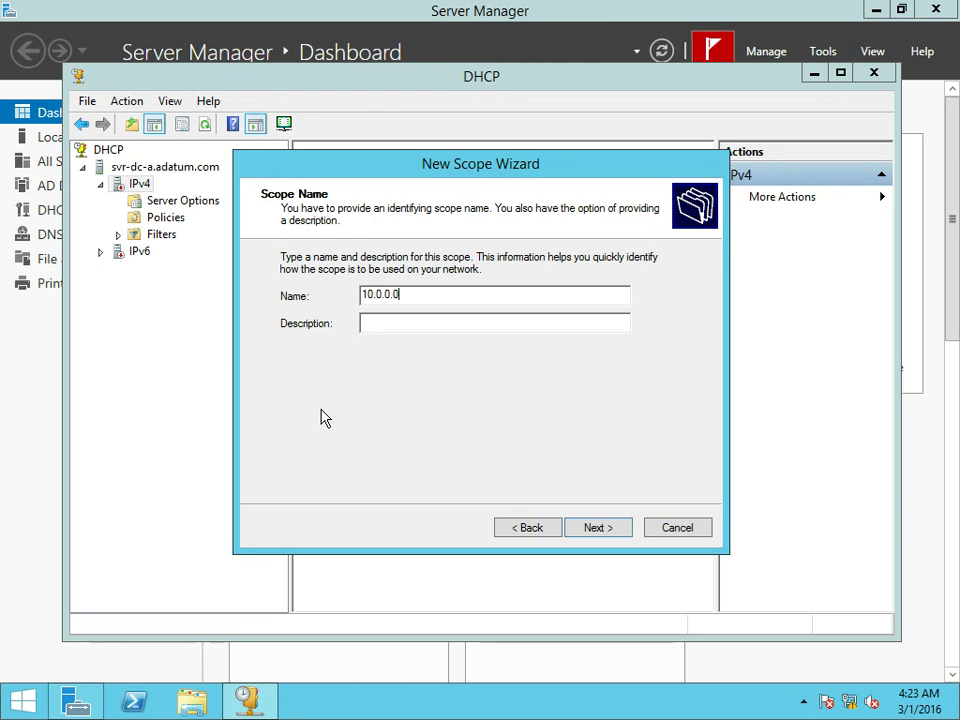
left_click(621, 530)
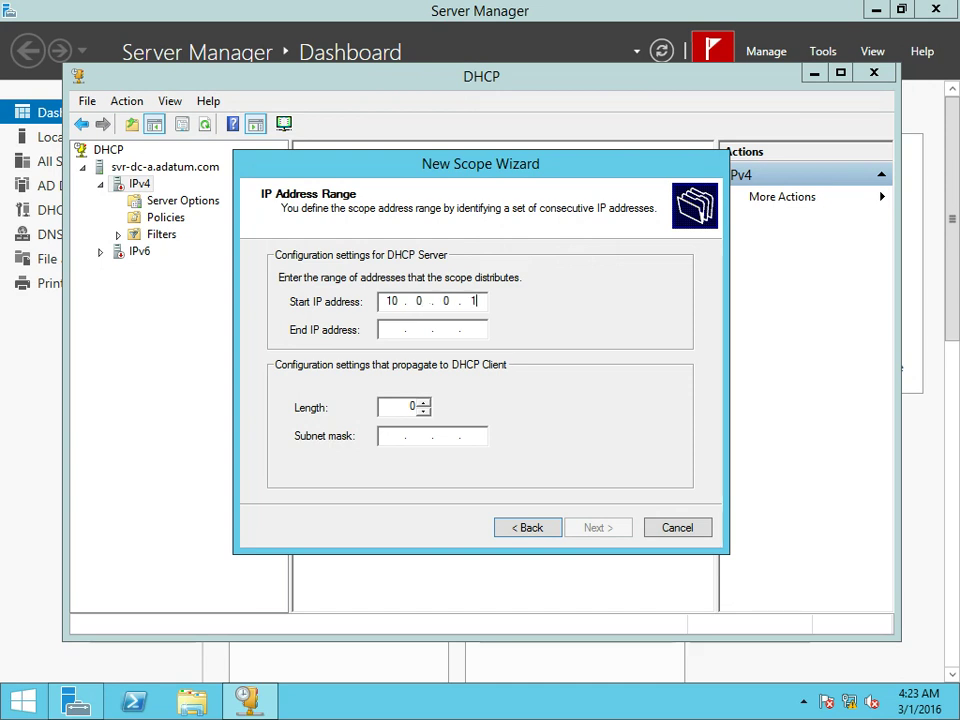
Step: Set the scope's address range from 10.0.0.1 to 10.0.0.100 with subnet mask 255.255.255.0
key("Tab")
type("10.0.0.100")
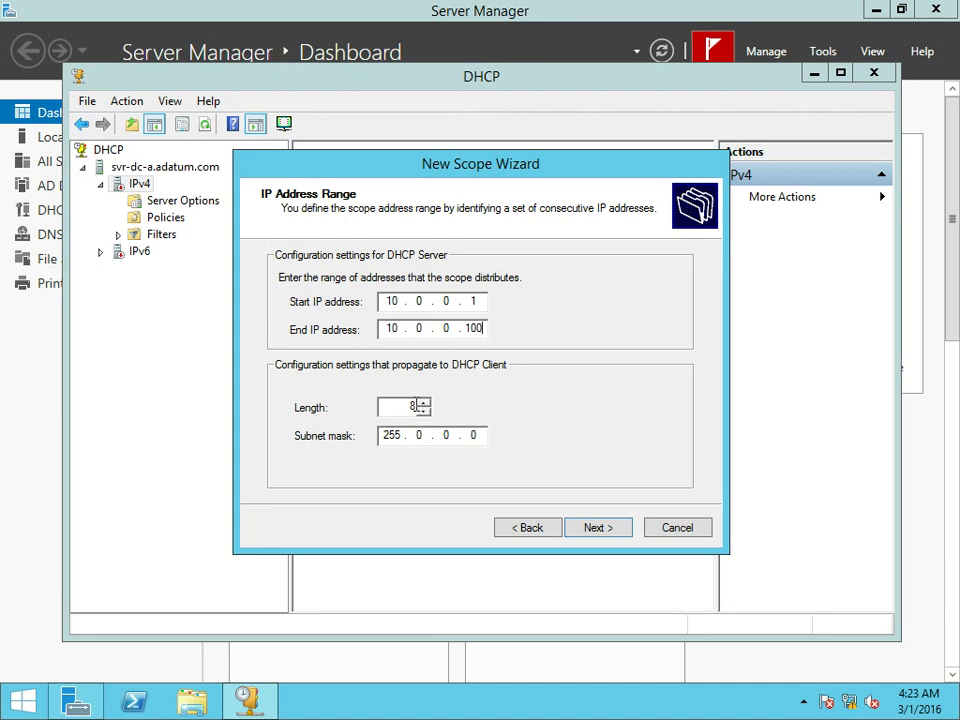
left_click(418, 435)
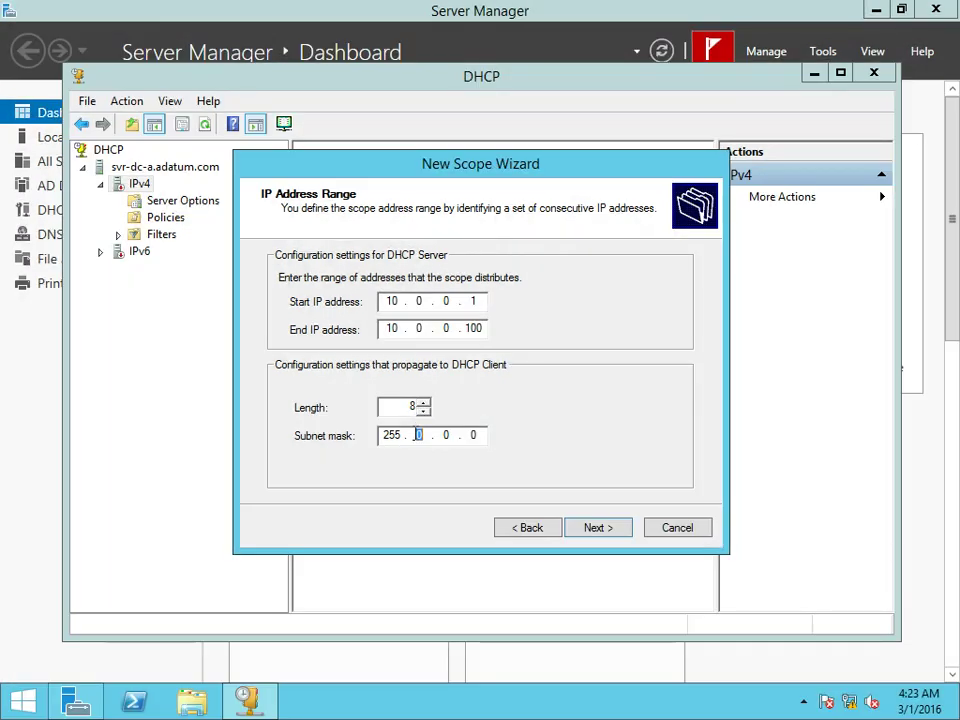
type("25")
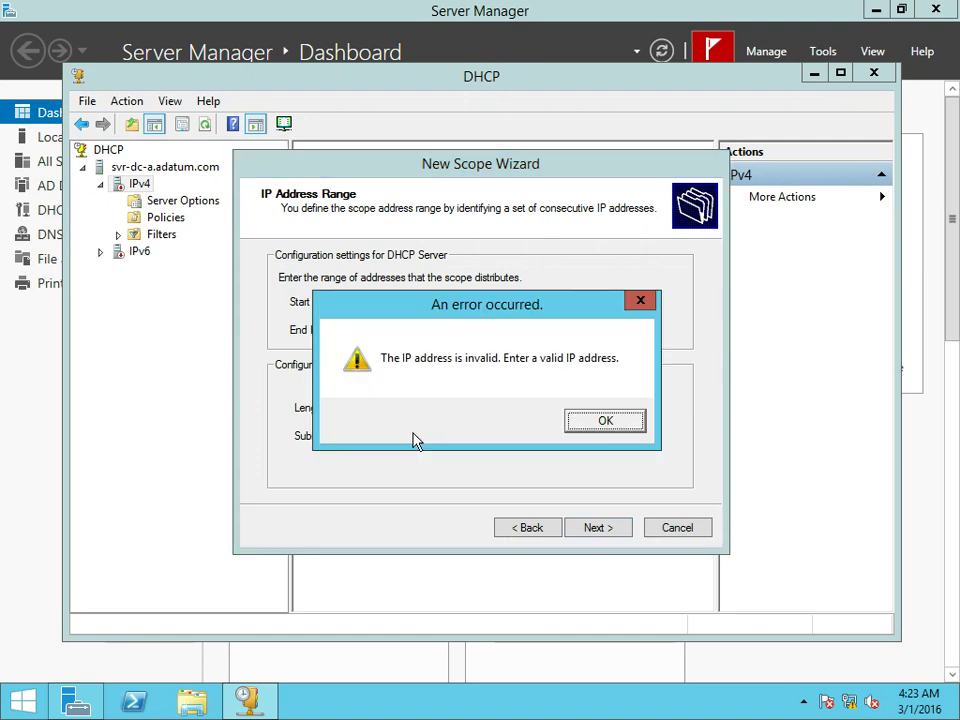
key("Return")
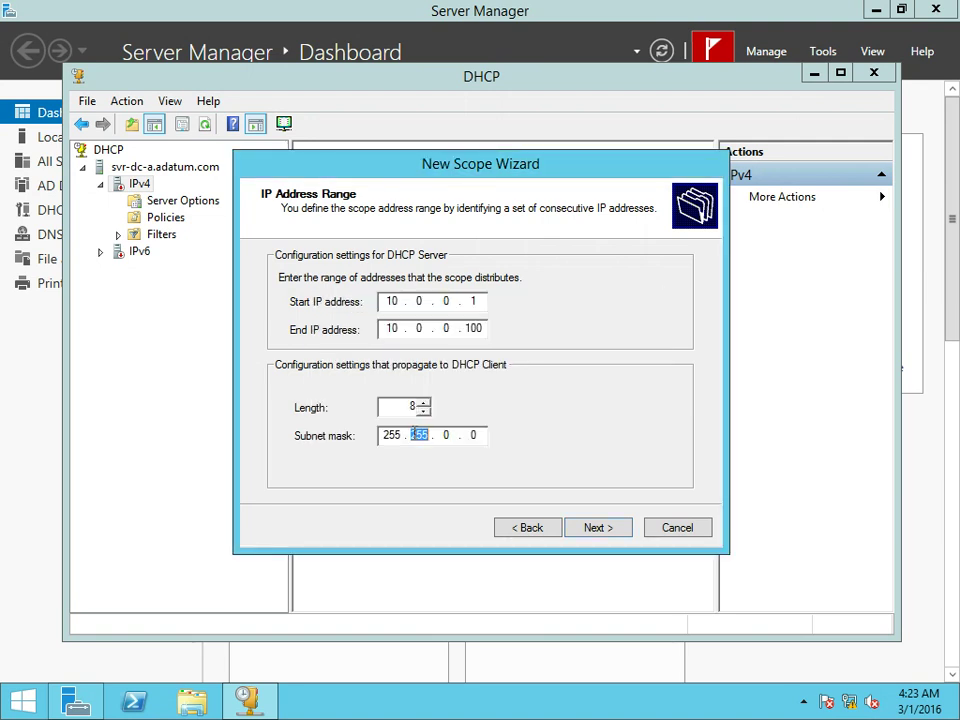
type("255255")
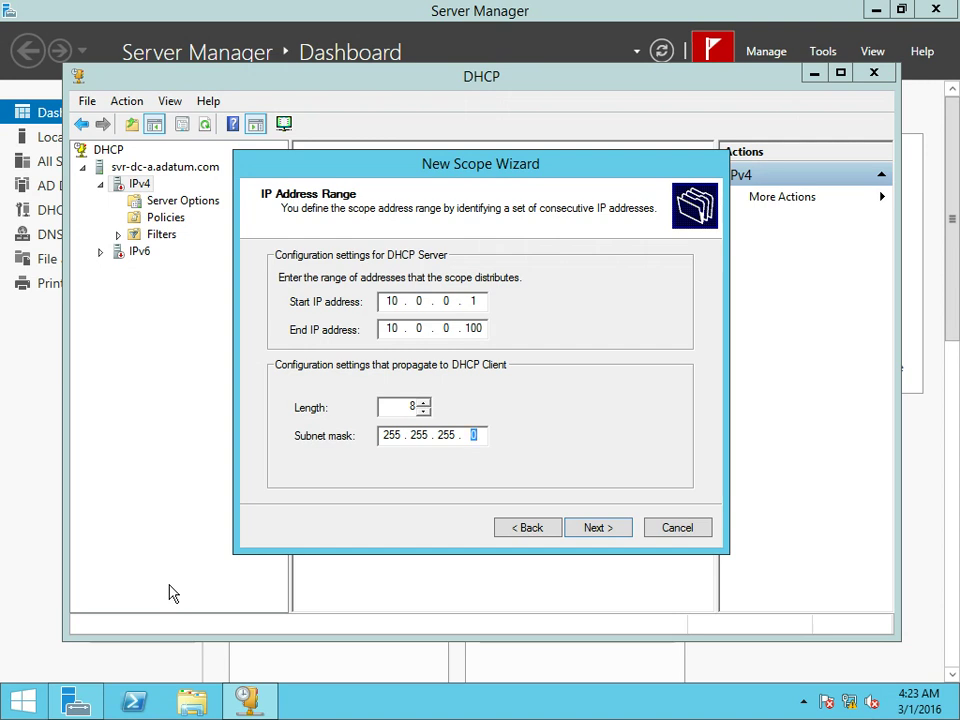
left_click(597, 527)
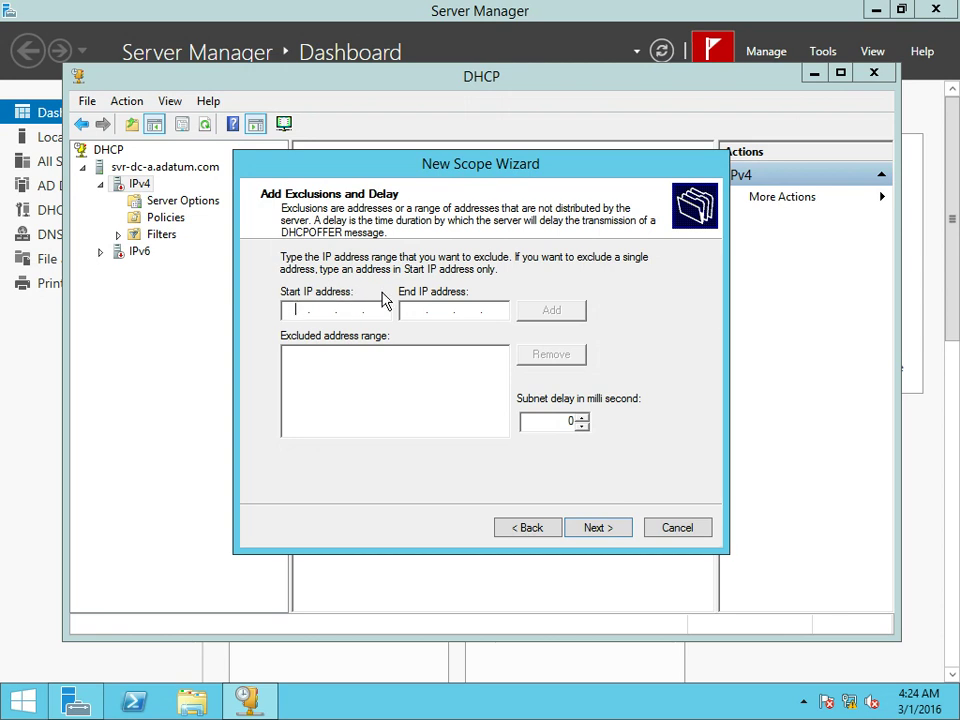
Step: Exclude the addresses 10.0.0.1 to 10.0.0.10 from distribution by the scope
type("10.0.0.")
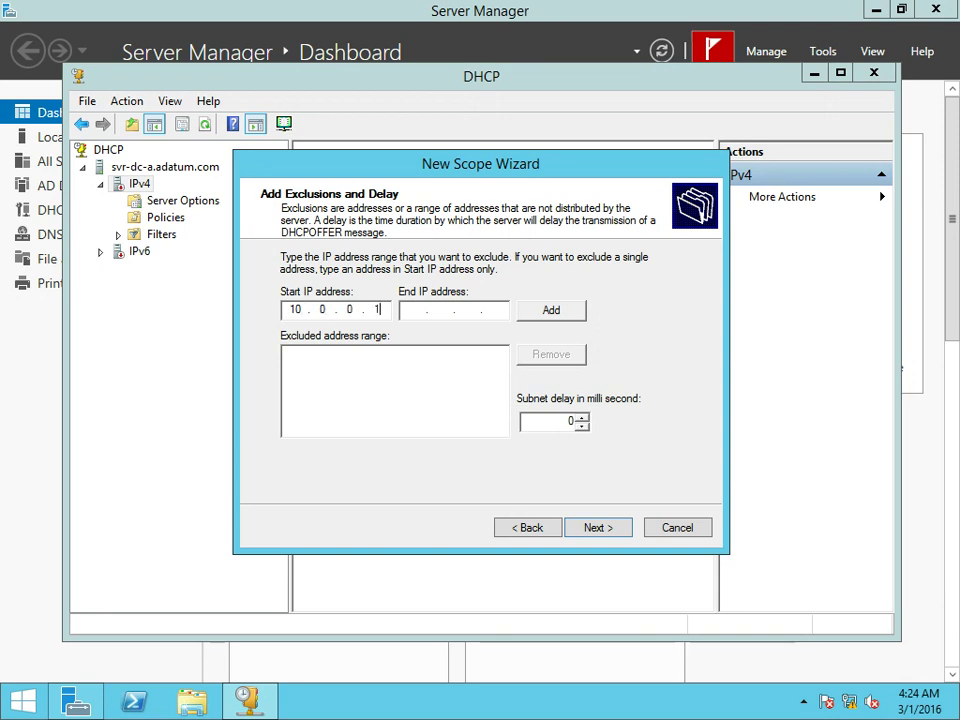
type("10.0.")
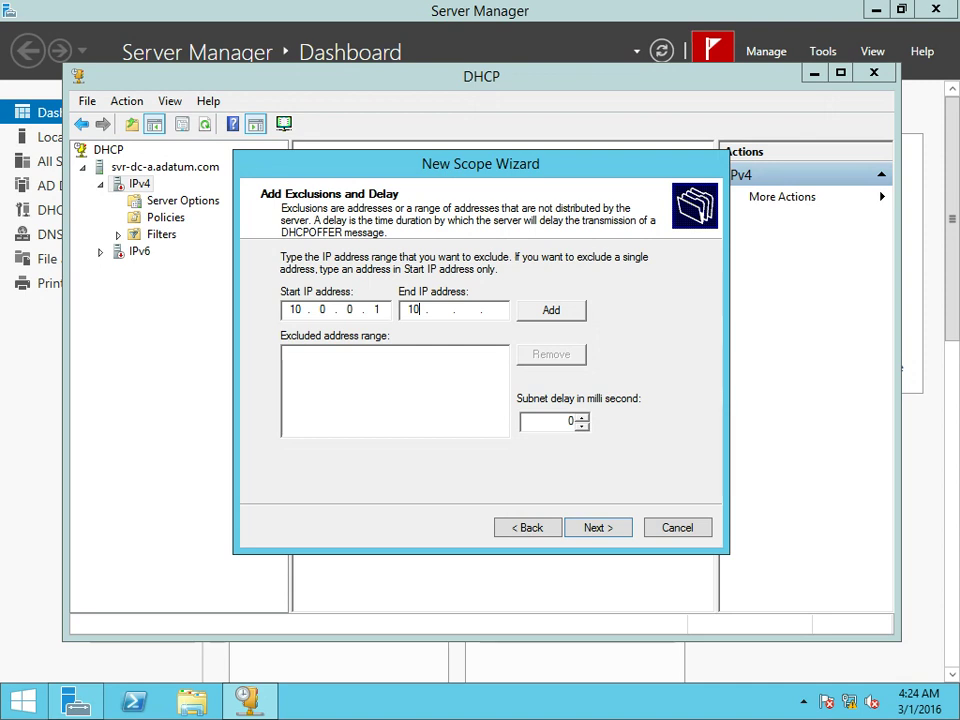
type("0.")
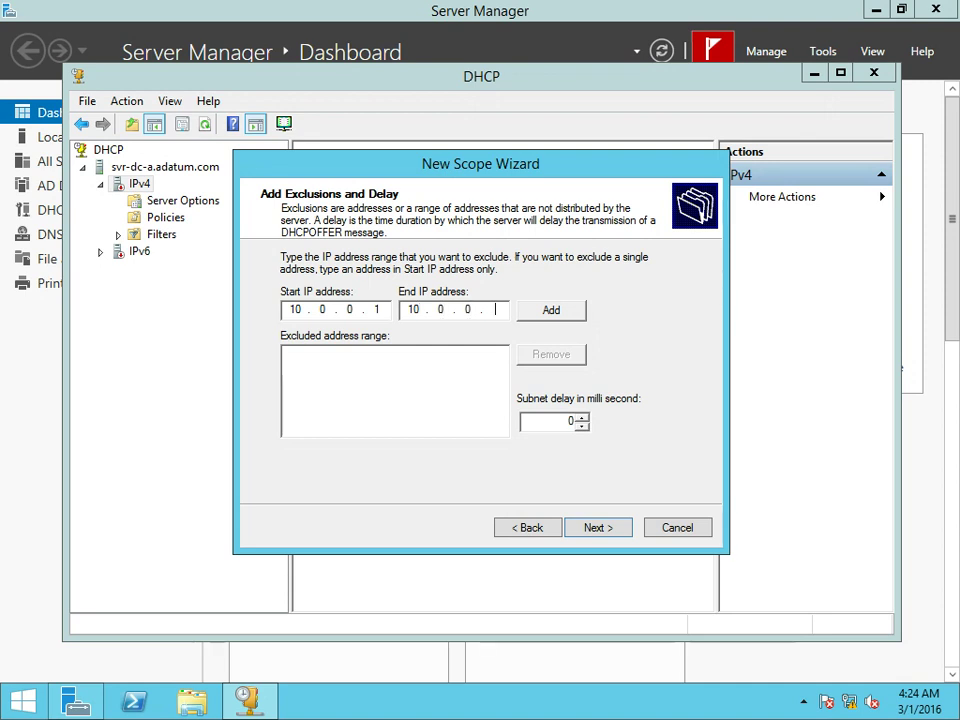
type("10")
left_click(551, 311)
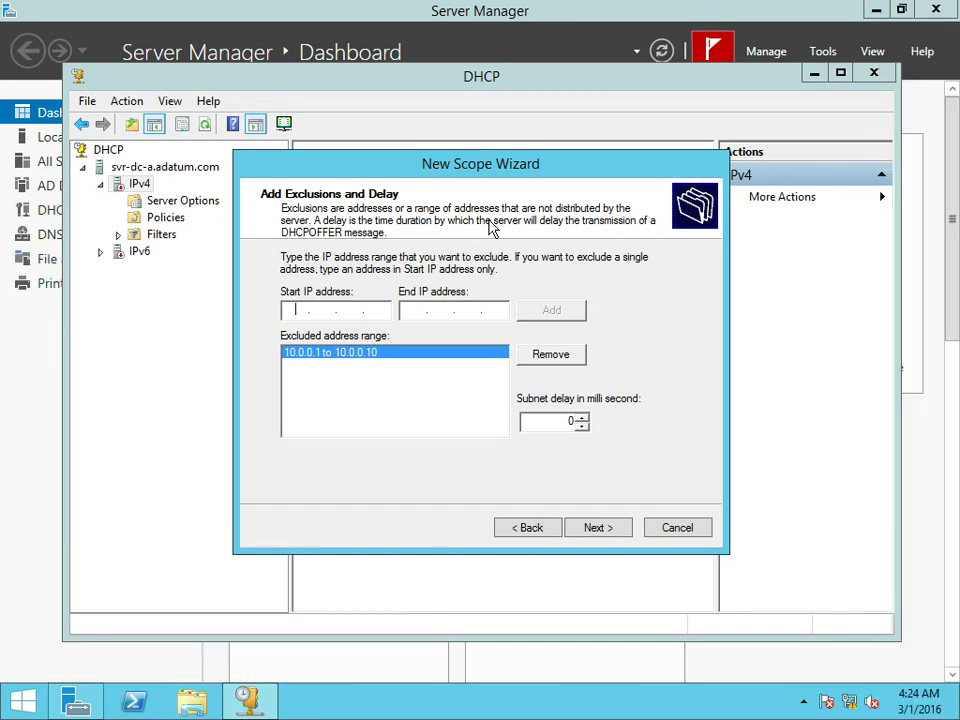
left_click(608, 534)
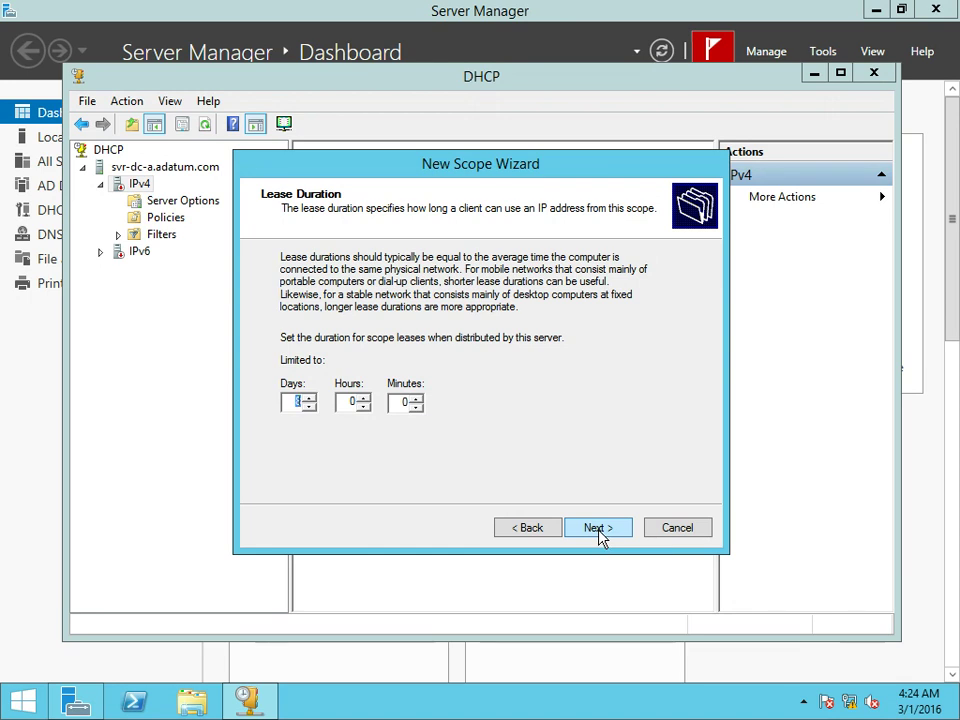
Step: Accept the default lease duration and configure the scope's DHCP options now with 10.0.0.1 as the router
left_click(599, 531)
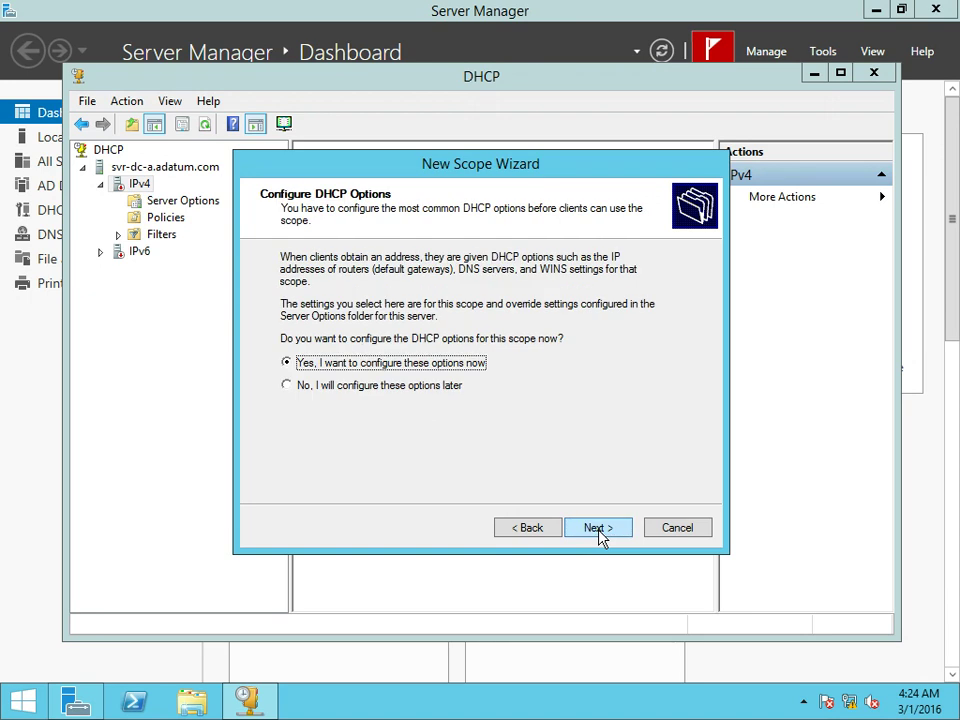
left_click(599, 529)
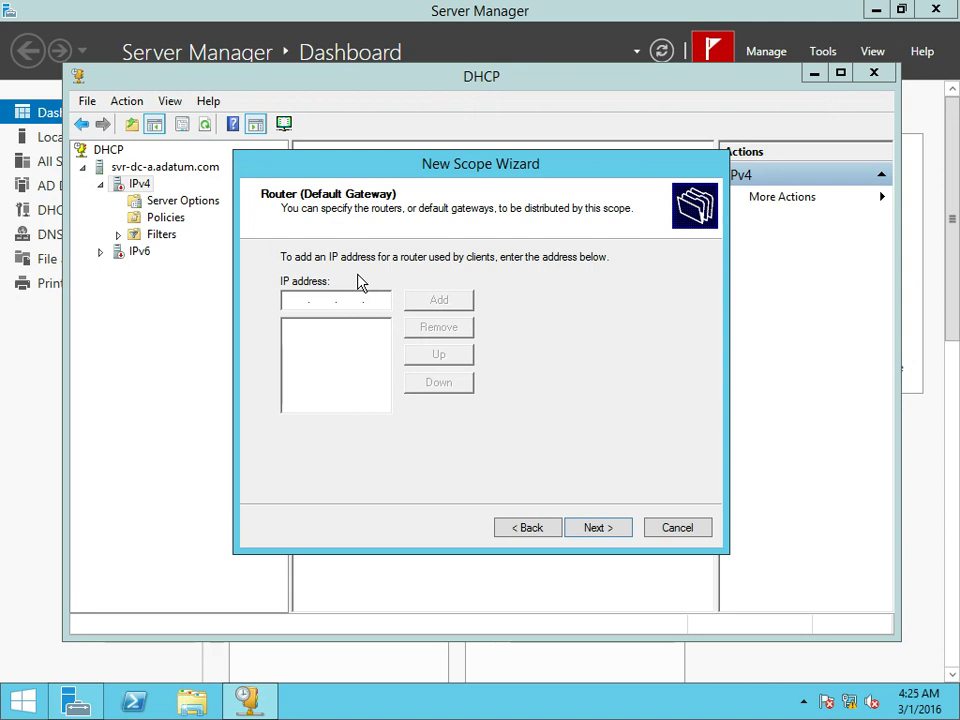
type("10 . 0 . 0 . 1")
left_click(420, 305)
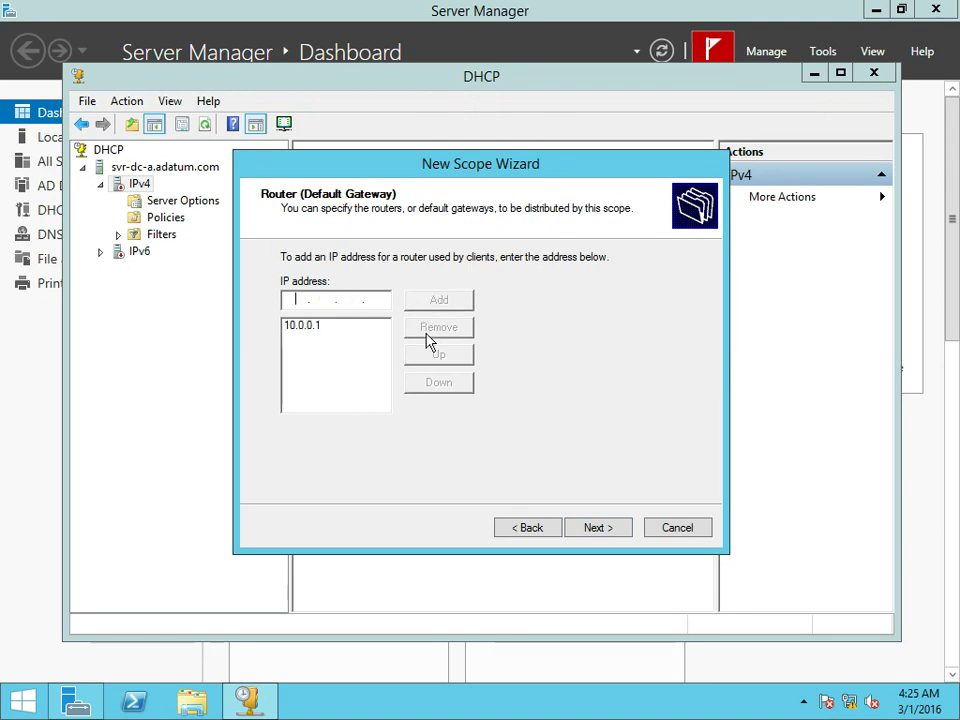
left_click(602, 533)
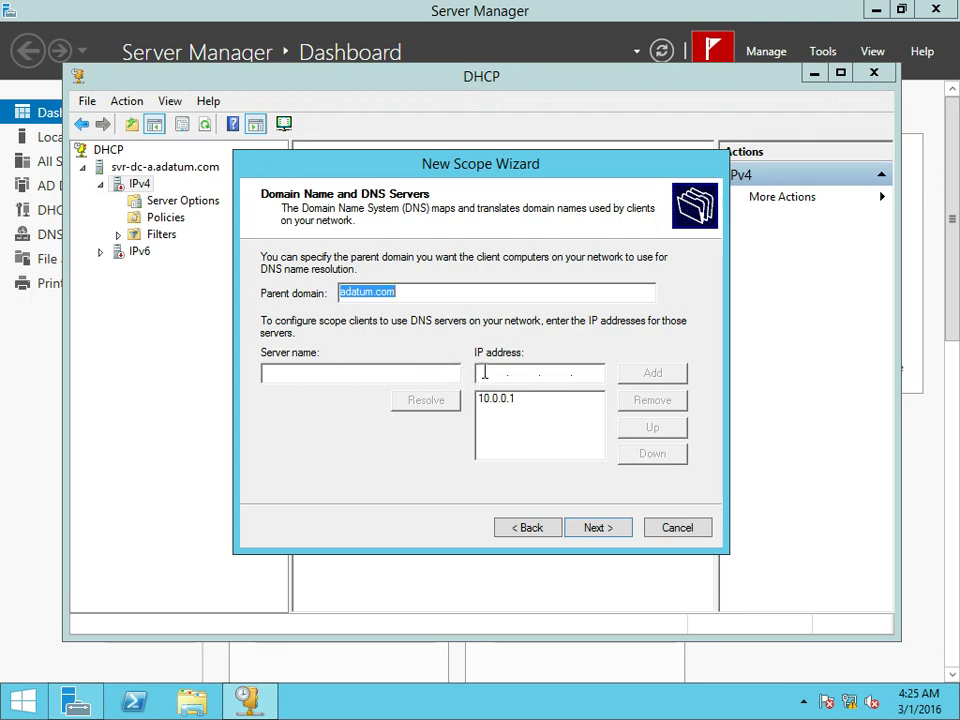
Step: Accept the default domain and DNS settings without WINS servers, and finish the wizard with the scope activated now
left_click(609, 537)
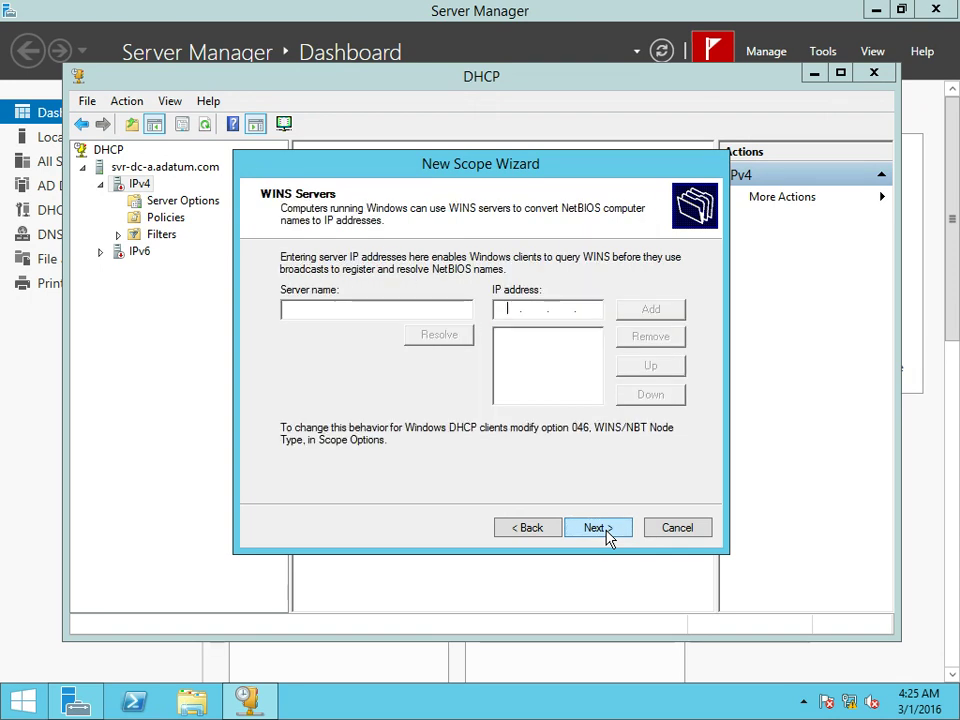
left_click(609, 537)
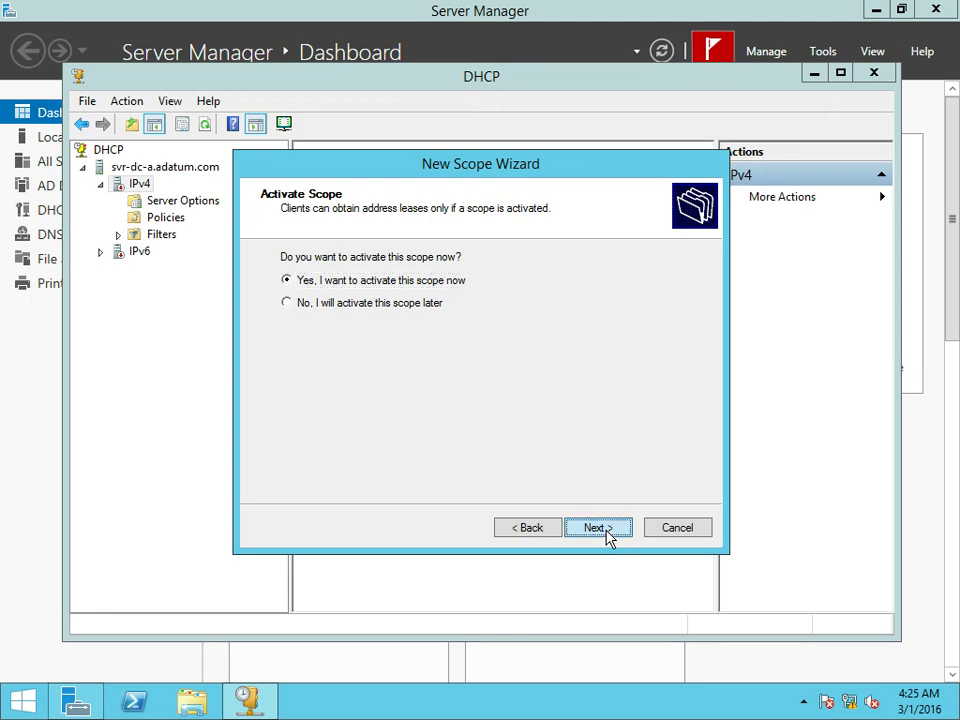
left_click(609, 537)
left_click(599, 528)
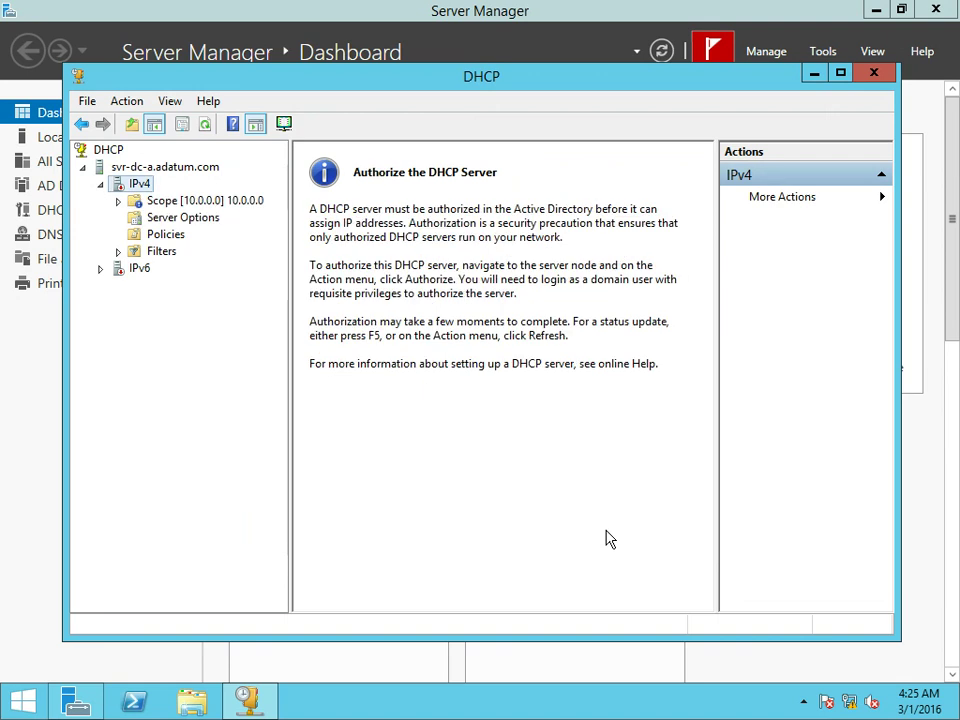